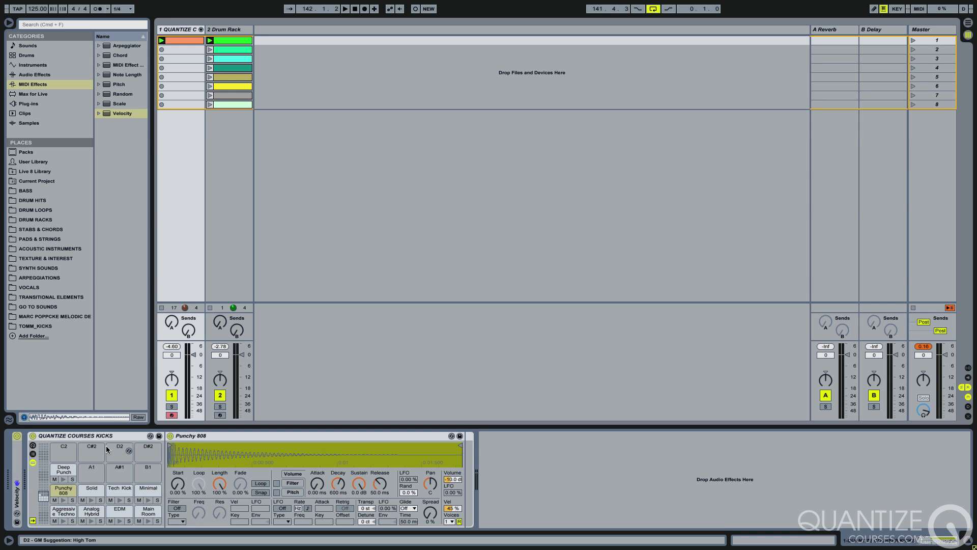
# Look over the QUANTIZE COURSES KICKS rack, selecting the empty D2 pad and the Punchy 808 pad.
pyautogui.click(107, 449)
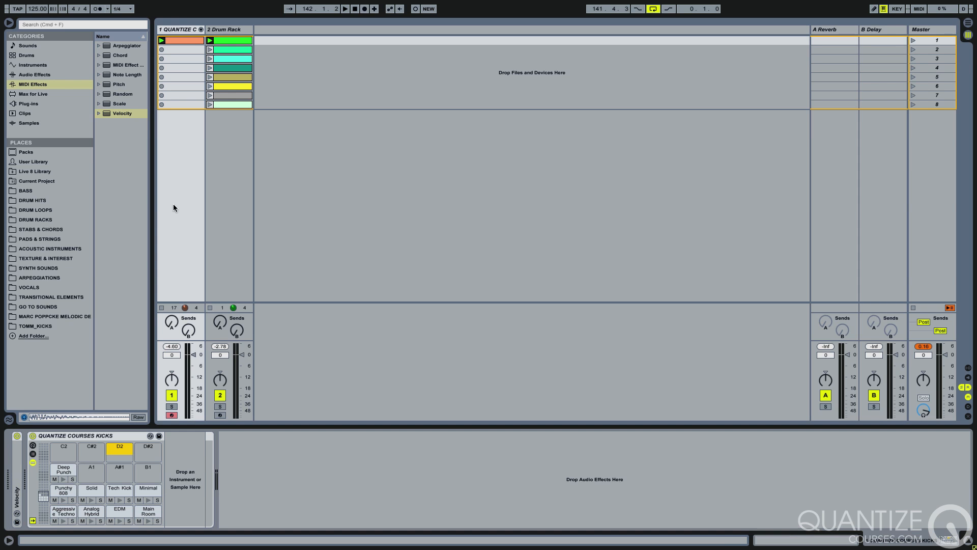
pyautogui.click(180, 29)
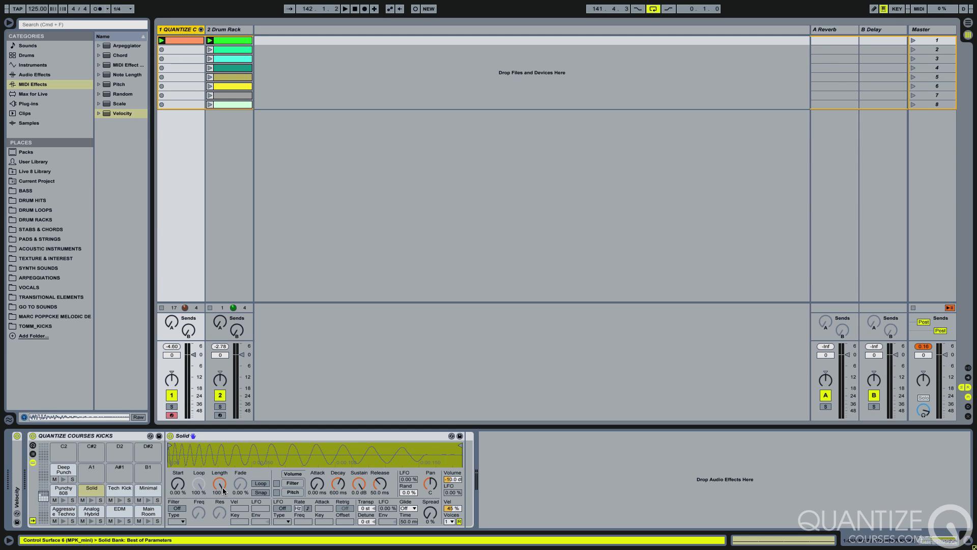
pyautogui.click(63, 490)
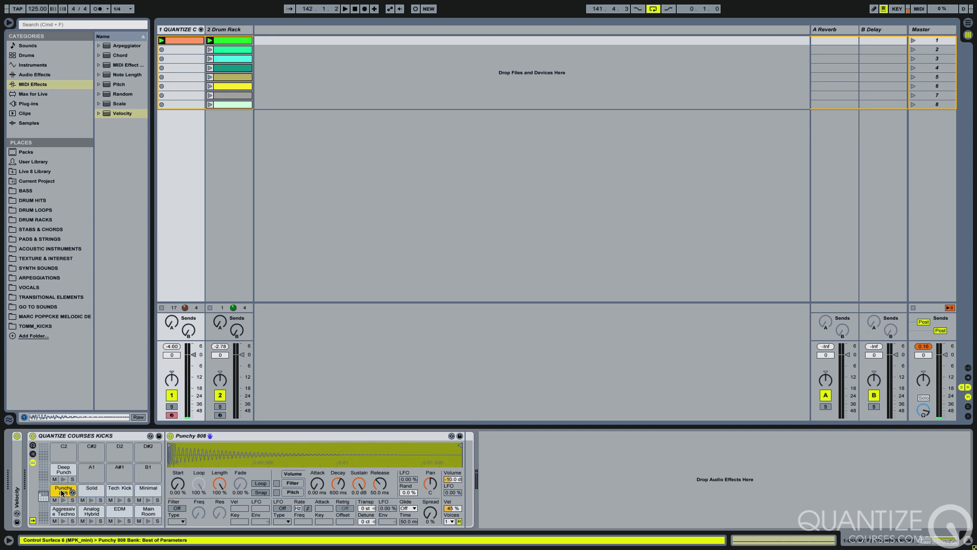
pyautogui.moveTo(169, 459); pyautogui.dragTo(186, 461)
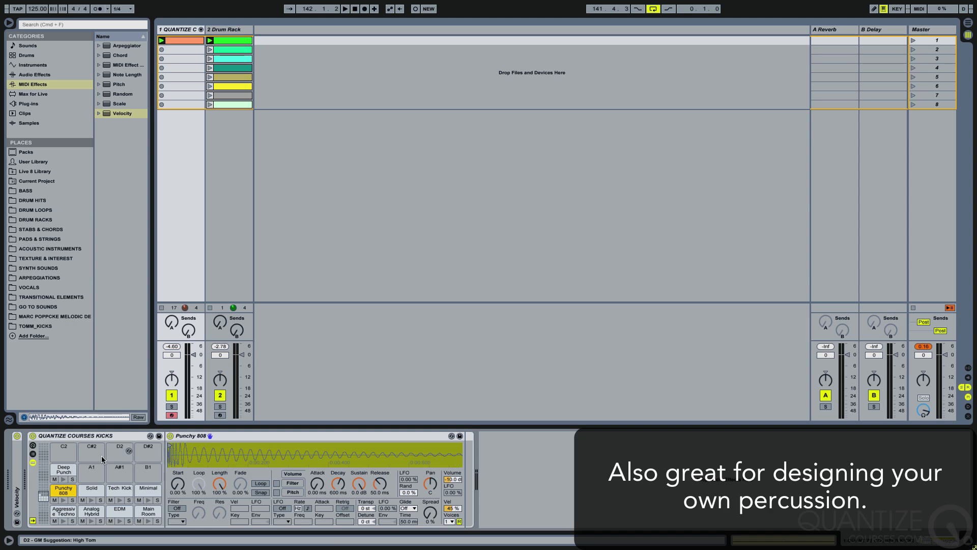
pyautogui.click(96, 437)
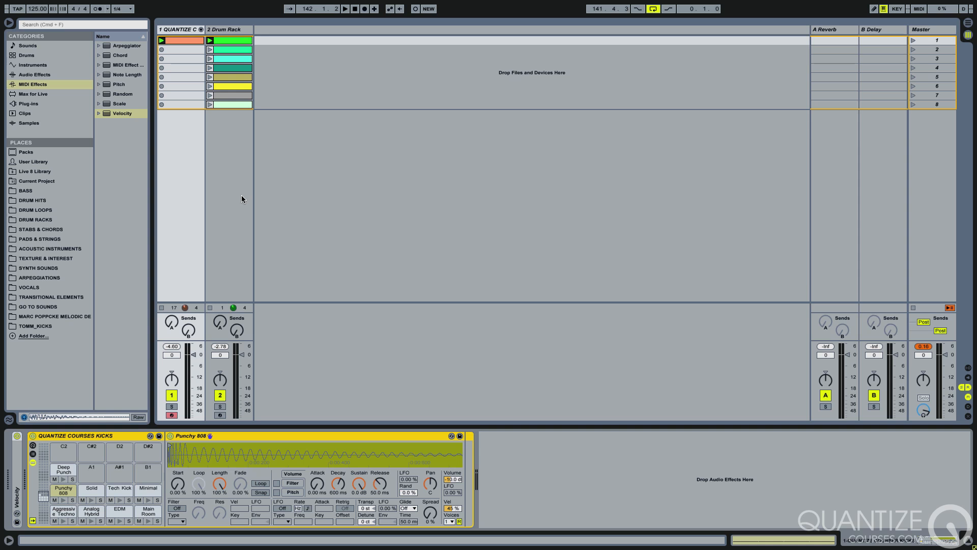
# Show the Tech Kick pad's sample in the browser and load Tech Kick.wav onto the C1 pad of track 2's Drum Rack.
pyautogui.click(128, 492)
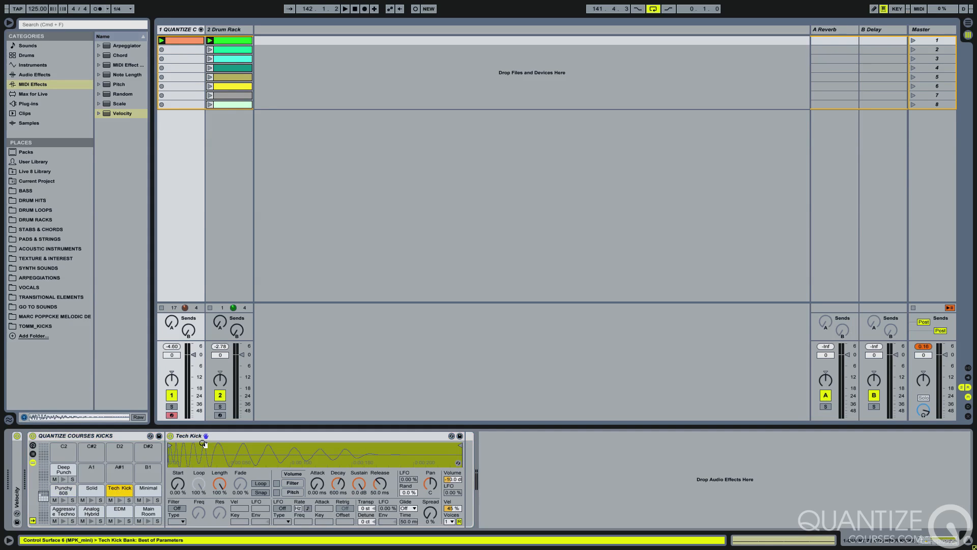
pyautogui.rightClick(234, 451)
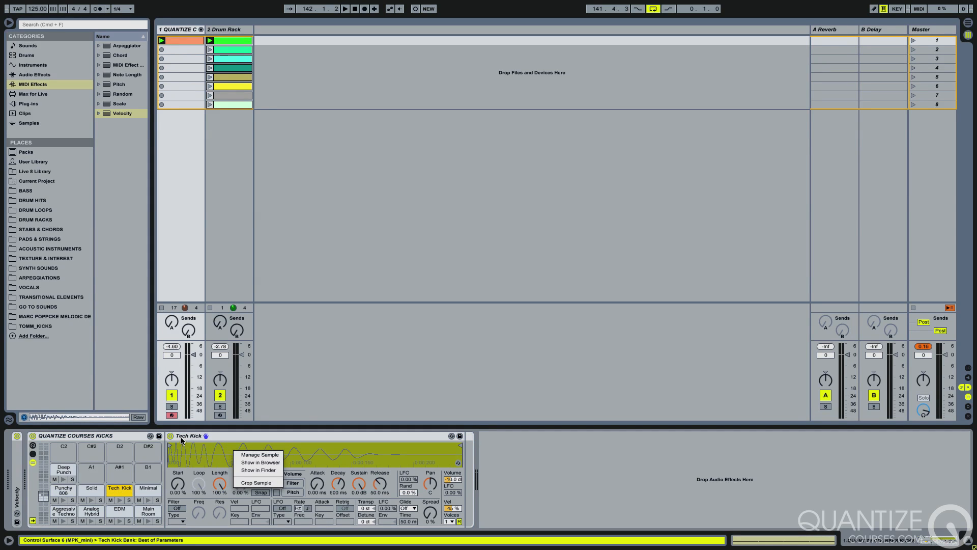
pyautogui.click(261, 462)
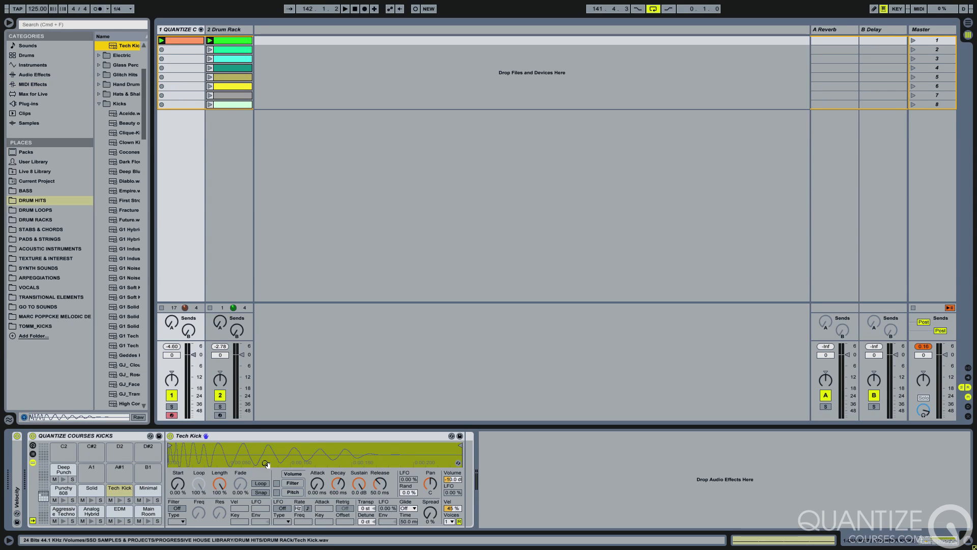
pyautogui.click(221, 31)
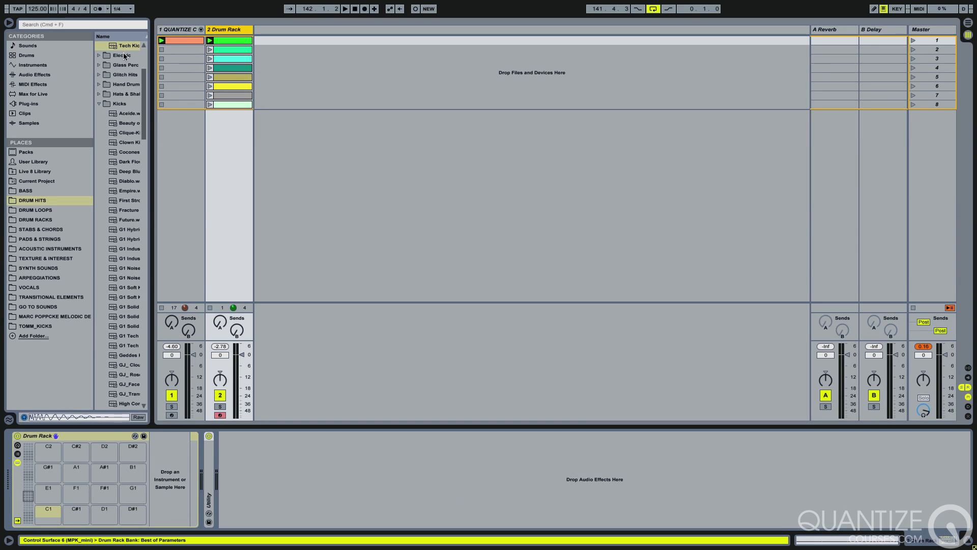
pyautogui.moveTo(126, 354); pyautogui.dragTo(48, 516)
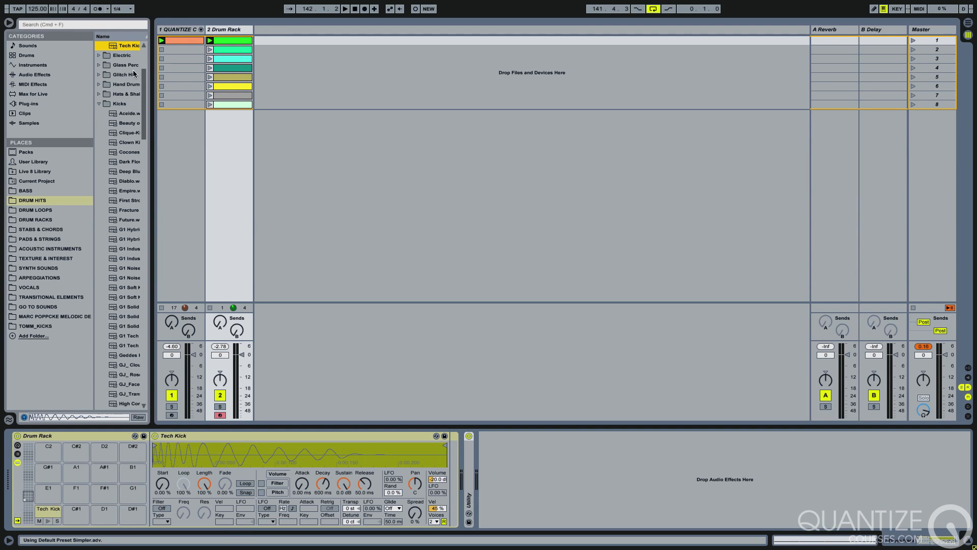
# Examine the notes in the MIDI clips of the Drum Rack track, going through the scenes and back to the first clip.
pyautogui.doubleClick(234, 39)
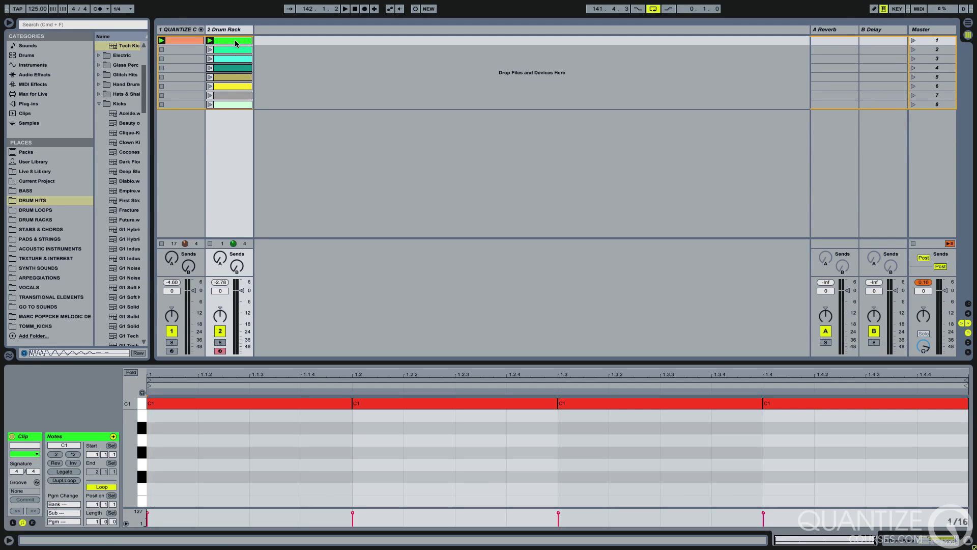
pyautogui.press('Down')
pyautogui.press('Down')
pyautogui.press('Down')
pyautogui.press('Down')
pyautogui.press('Down')
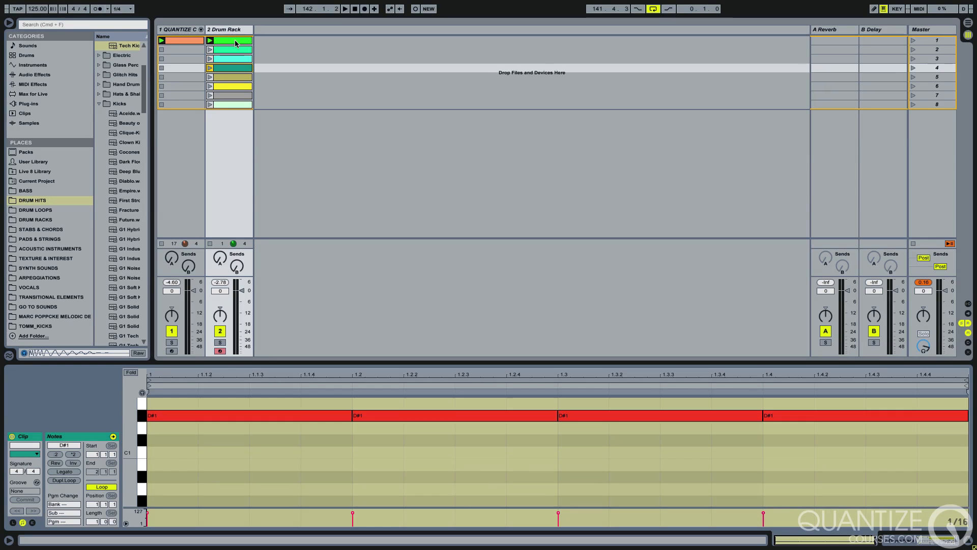
pyautogui.press('Down')
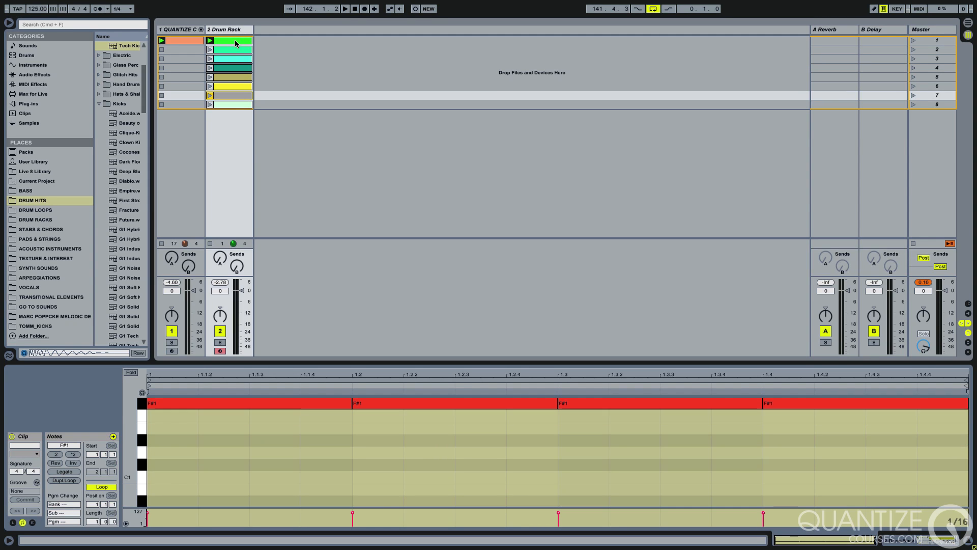
pyautogui.press('Down')
pyautogui.press('Up')
pyautogui.press('Up')
pyautogui.press('Up')
pyautogui.press('Up')
pyautogui.press('Up')
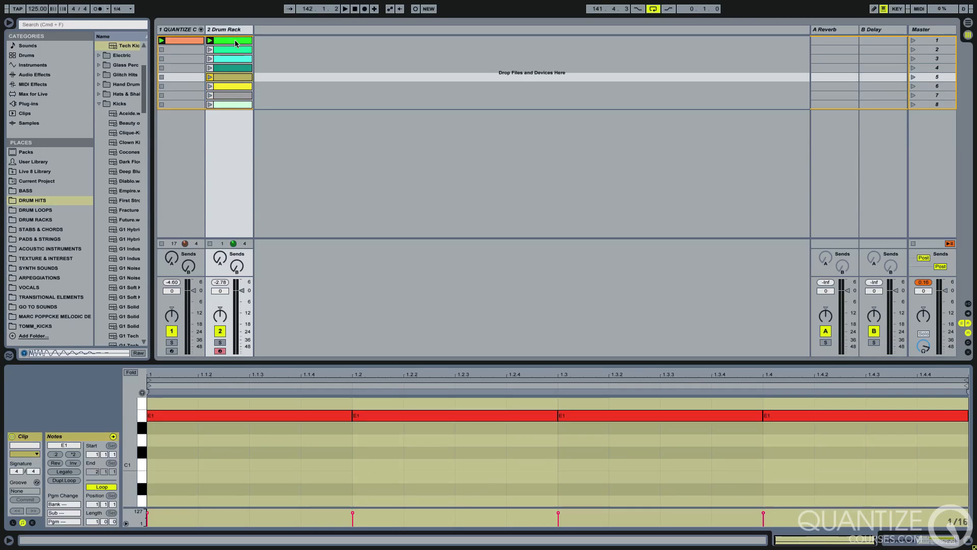
pyautogui.press('Up')
pyautogui.press('Up')
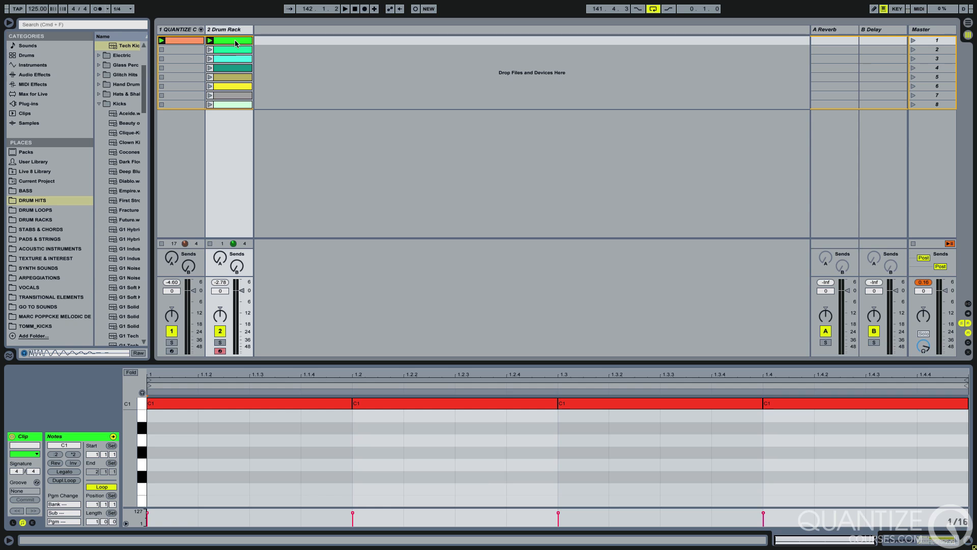
# Mute track 1 and audition the Drum Rack track's first clip with its devices shown, stopping playback at the end.
pyautogui.click(209, 40)
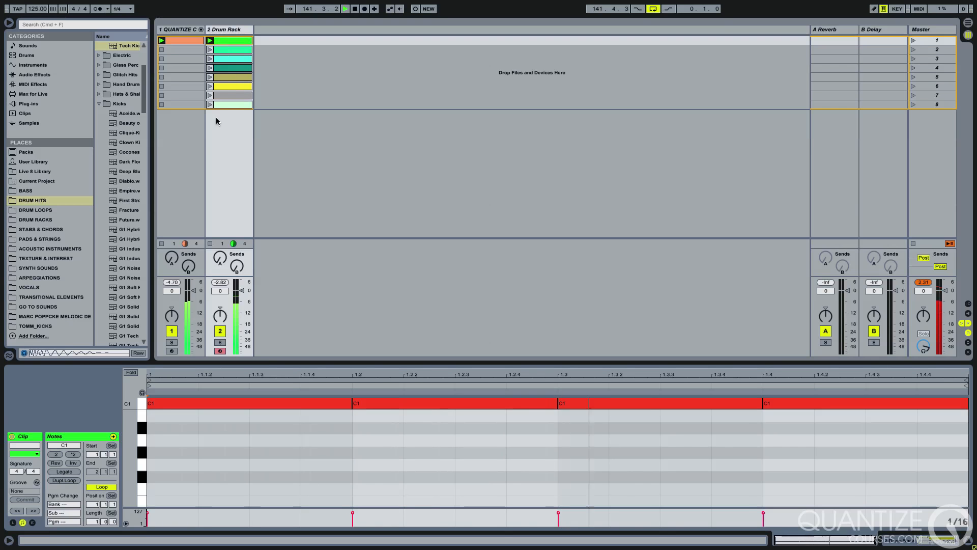
pyautogui.press('space')
pyautogui.click(171, 331)
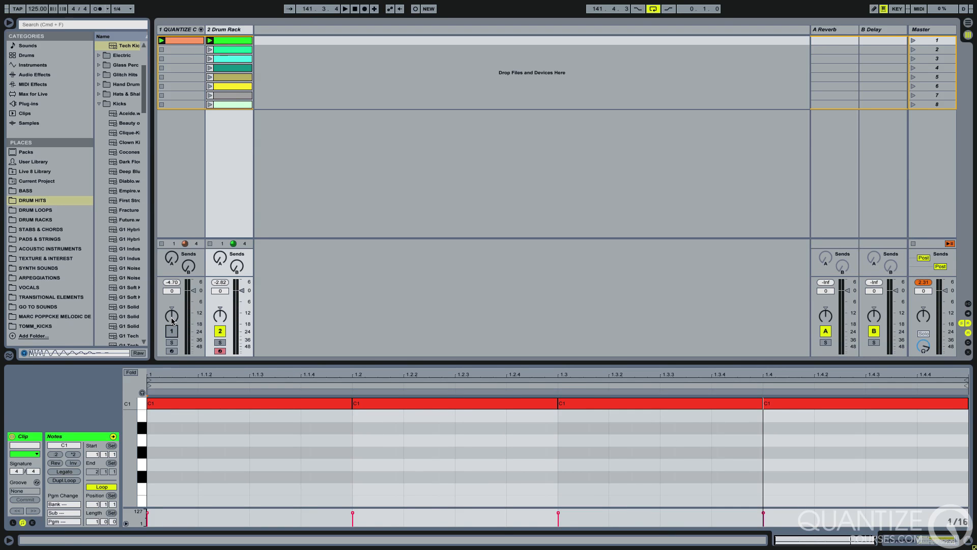
pyautogui.click(210, 40)
pyautogui.click(224, 30)
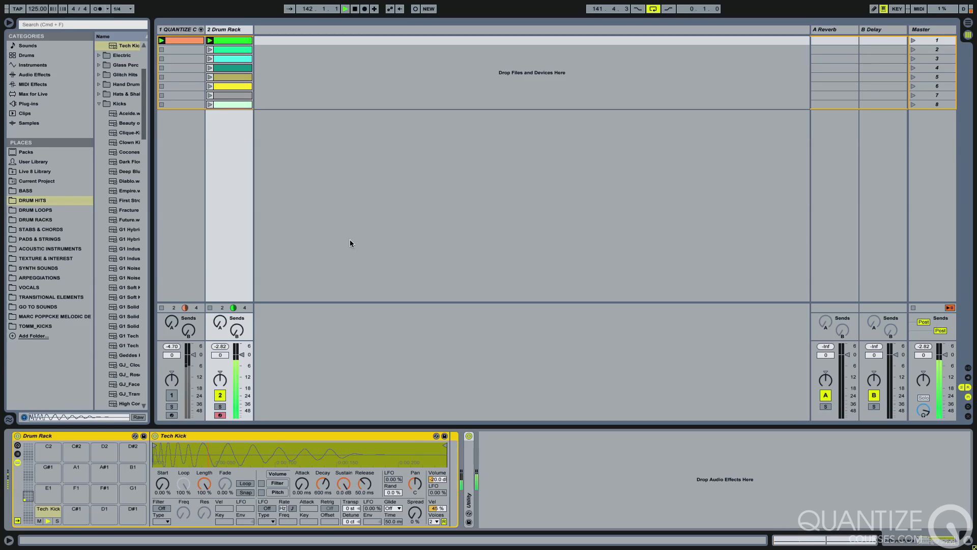
pyautogui.press('space')
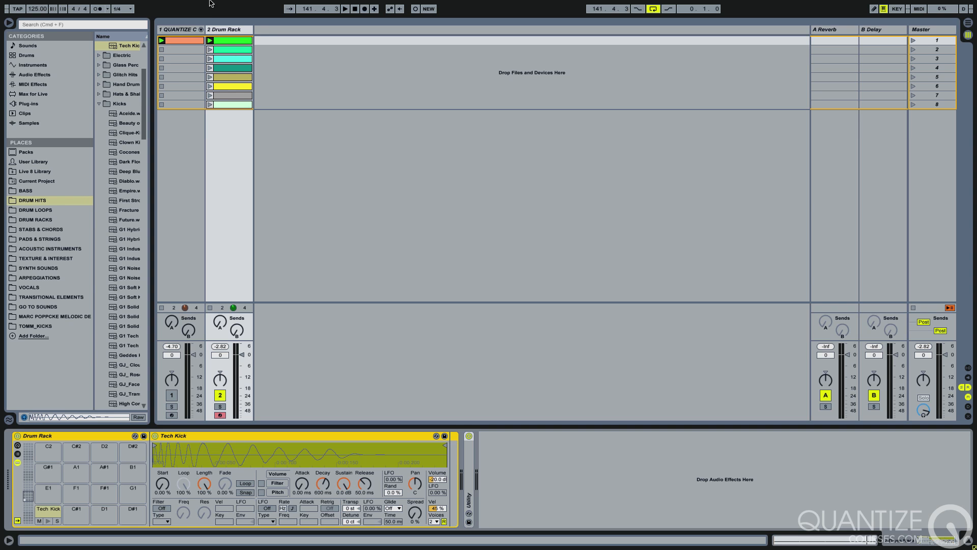
# Widen the browser and load Kick Crocodile 2.wav onto the C#1 pad of the Drum Rack.
pyautogui.click(220, 30)
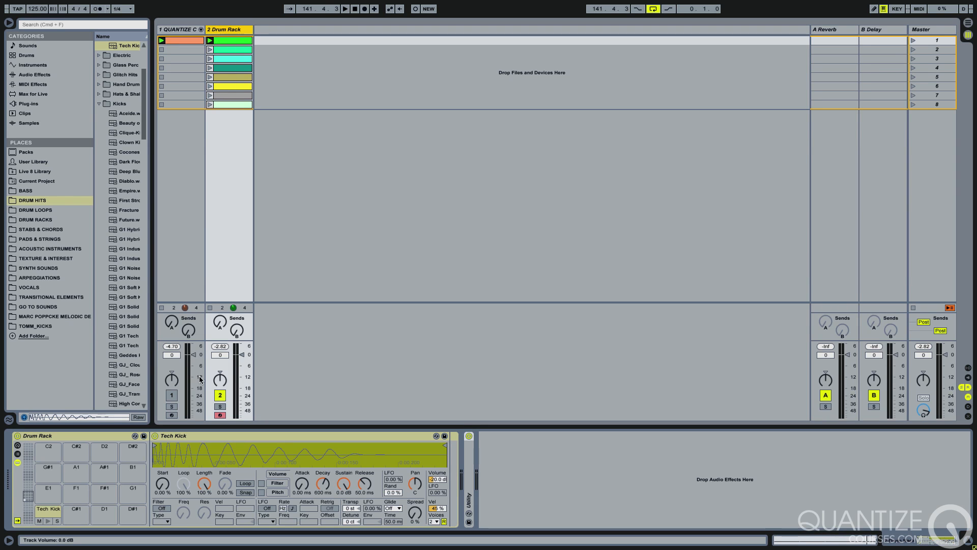
pyautogui.moveTo(152, 325); pyautogui.dragTo(265, 325)
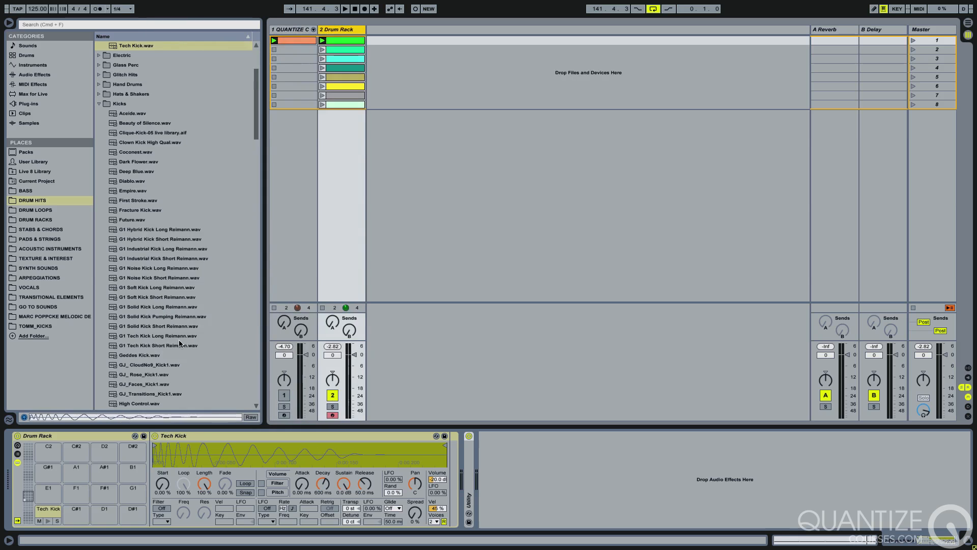
pyautogui.scroll(-7, 137, 356)
pyautogui.moveTo(136, 345); pyautogui.dragTo(79, 516)
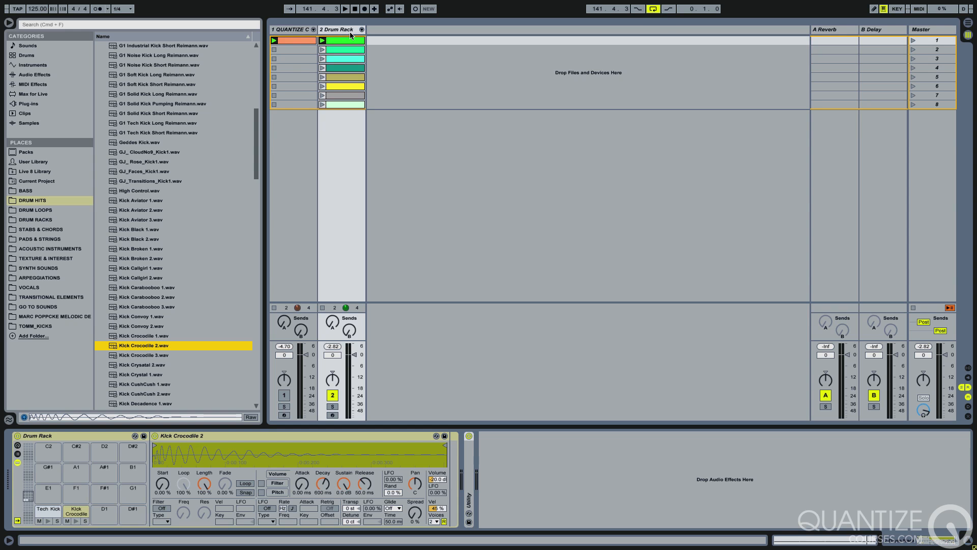
# Play the Drum Rack track's second clip and its first clip to compare their peak levels, resetting the track's peak reading in between.
pyautogui.press('Down')
pyautogui.press('Return')
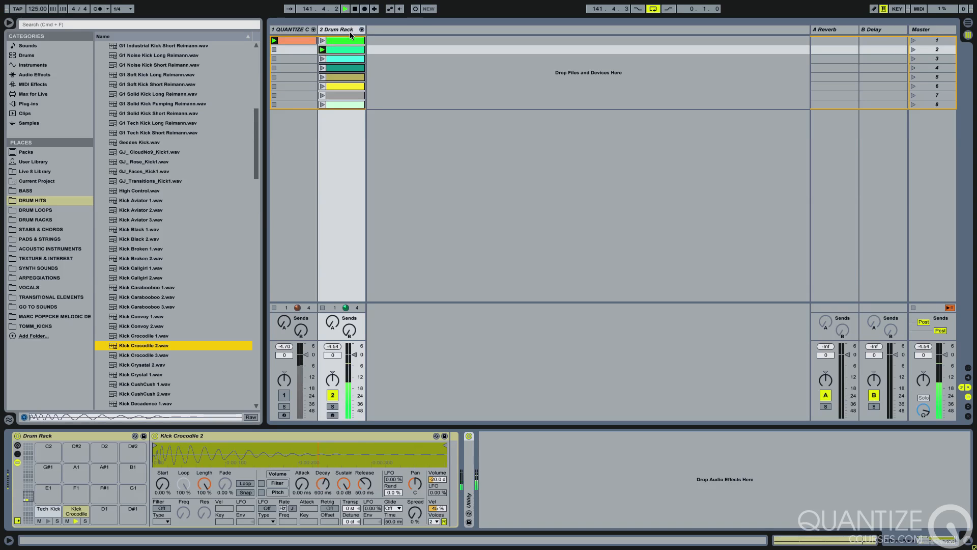
pyautogui.click(335, 346)
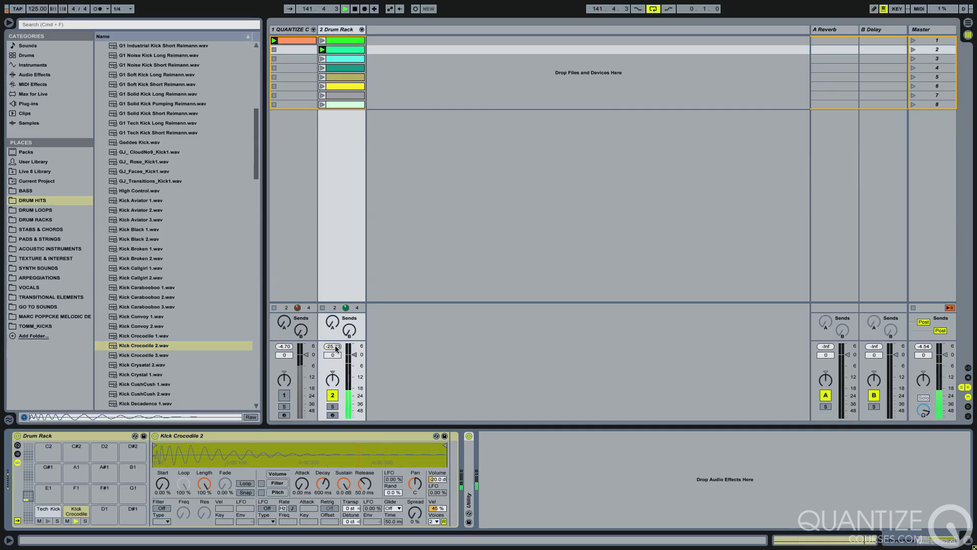
pyautogui.press('Up')
pyautogui.press('Return')
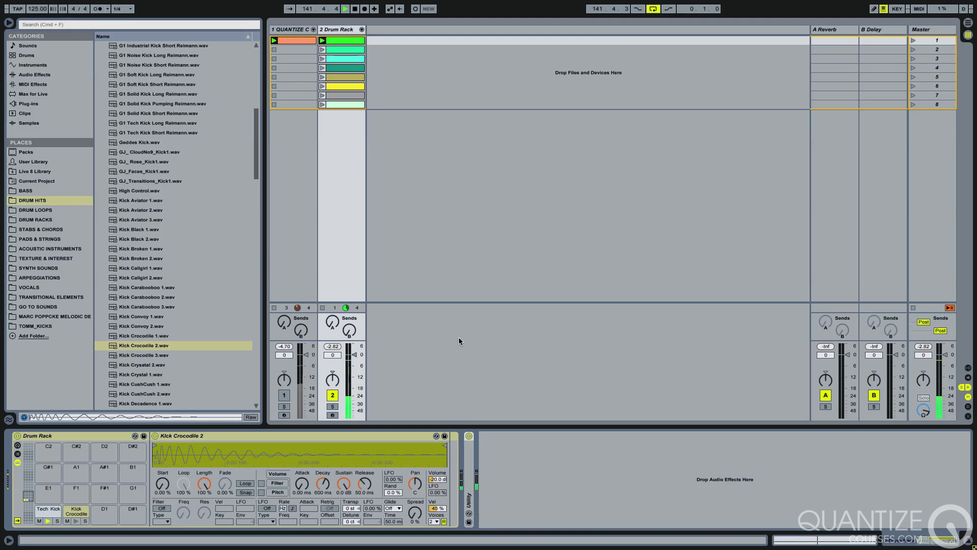
# Set Kick Crocodile 2's volume to -18.0 dB while playing the second clip, compare it with the first clip and stop playback.
pyautogui.press('Down')
pyautogui.press('Return')
pyautogui.moveTo(436, 482); pyautogui.dragTo(436, 477)
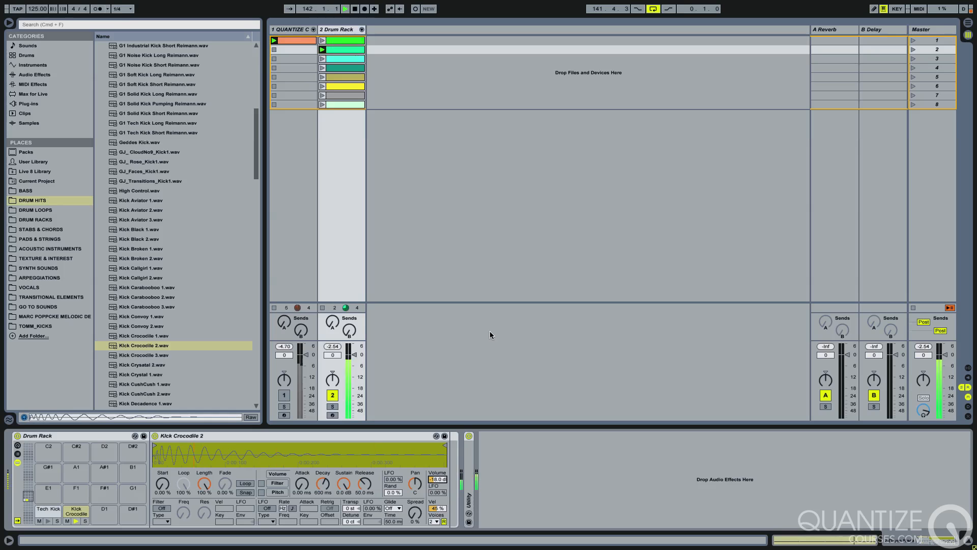
pyautogui.press('Up')
pyautogui.press('Return')
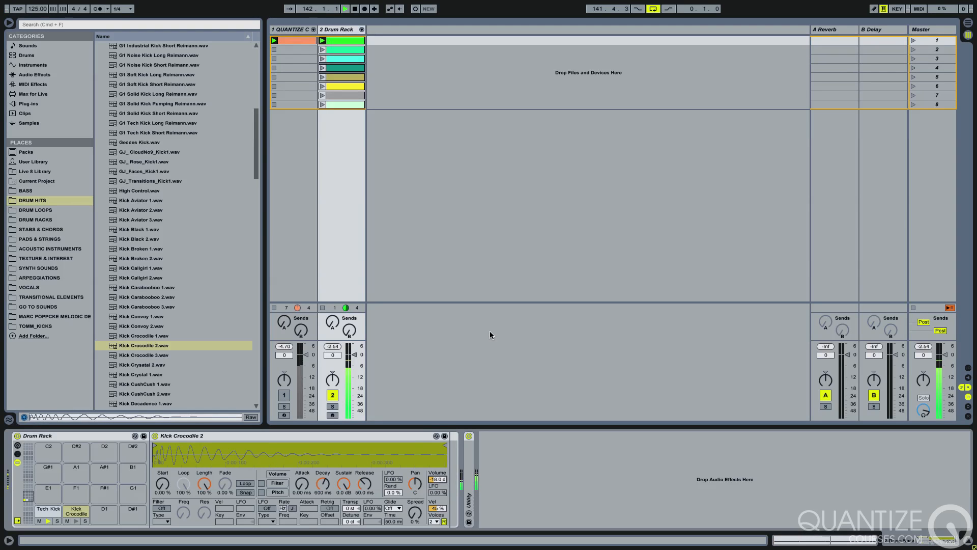
pyautogui.press('space')
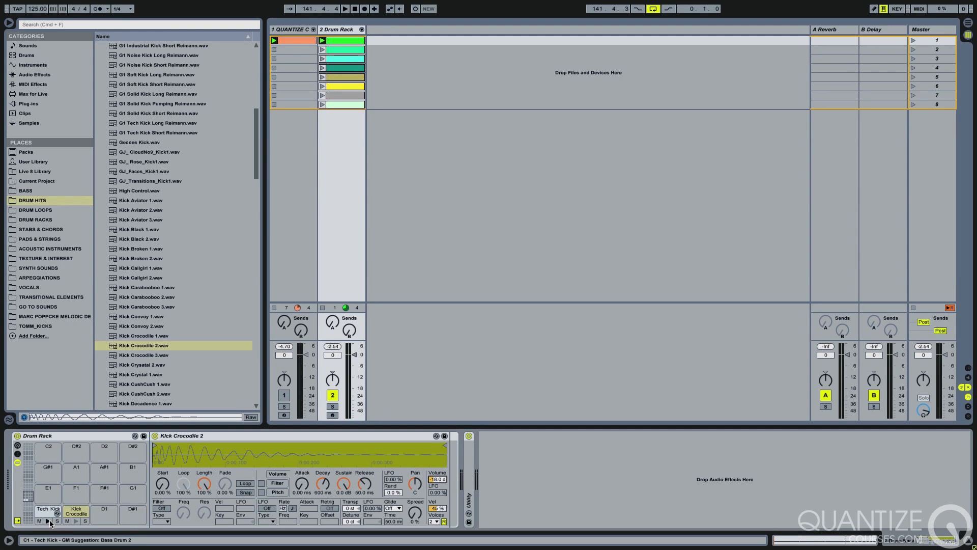
# Hot-swap the sample on the C#1 pad, replacing Kick Crocodile 2 with Kick Crystal 1.wav during playback.
pyautogui.click(76, 511)
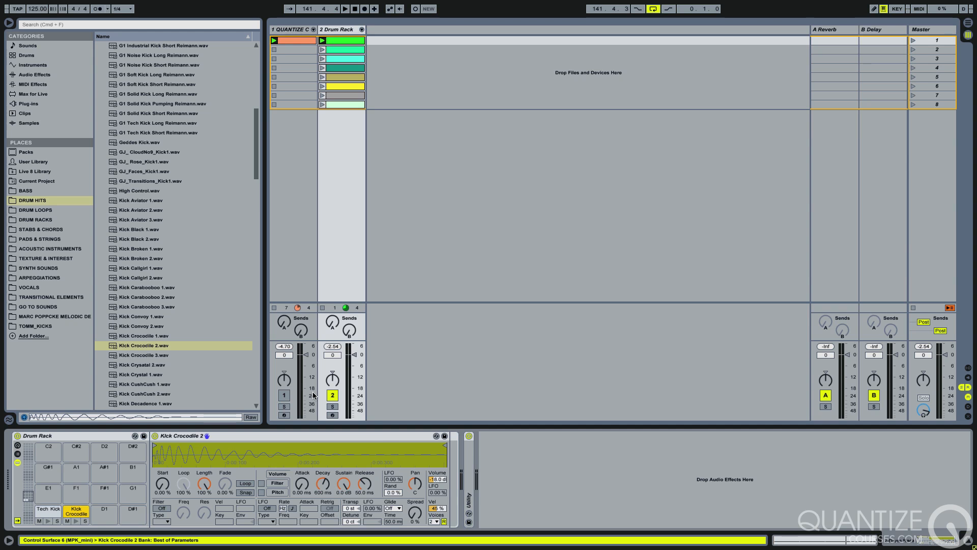
pyautogui.click(443, 464)
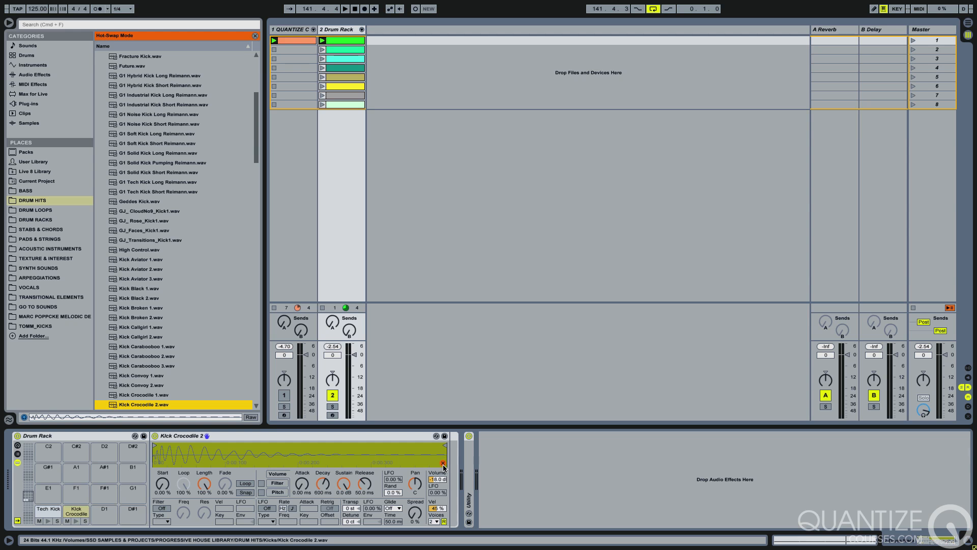
pyautogui.click(443, 464)
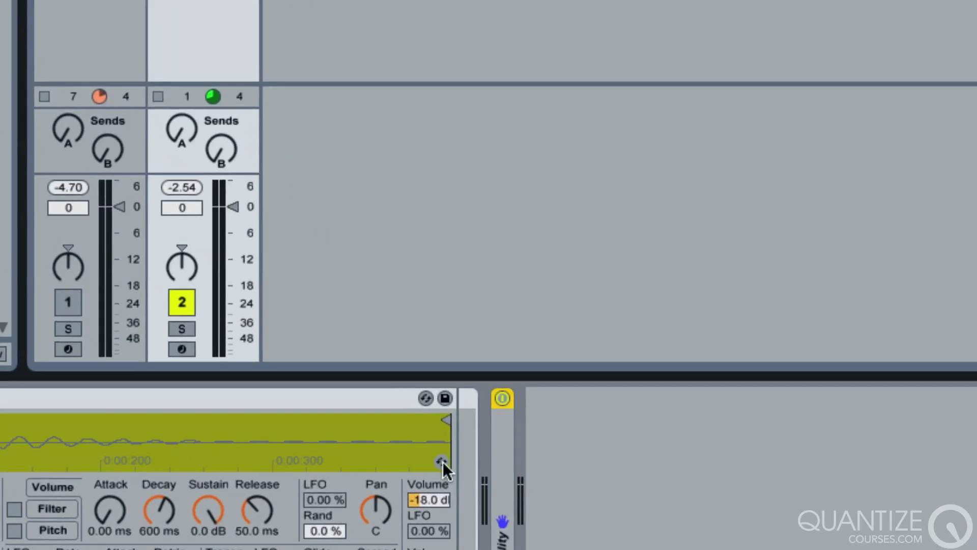
pyautogui.click(440, 462)
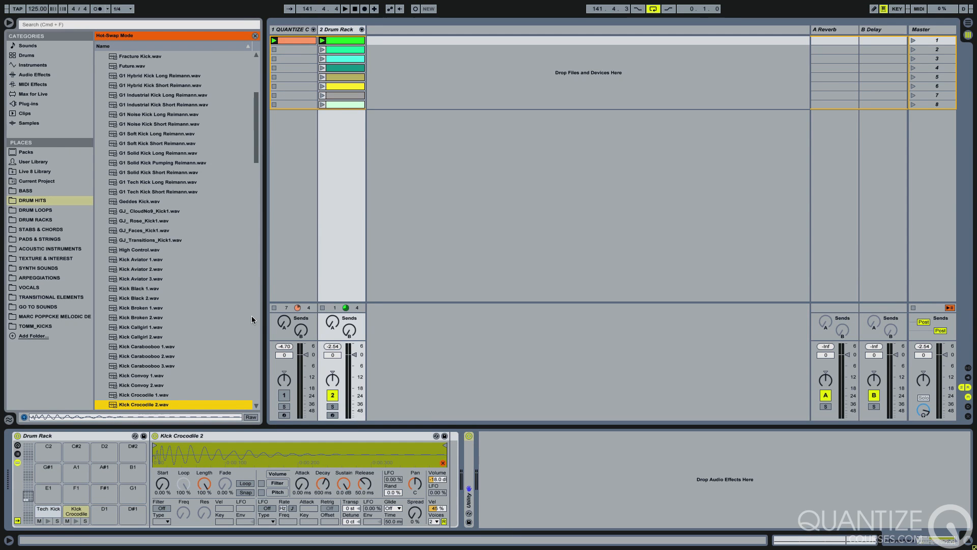
pyautogui.press('Down')
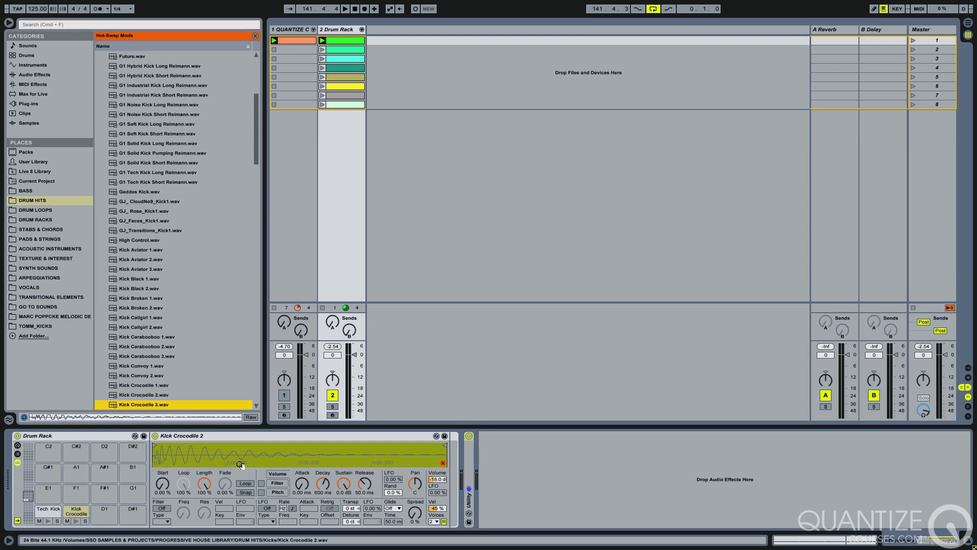
pyautogui.press('space')
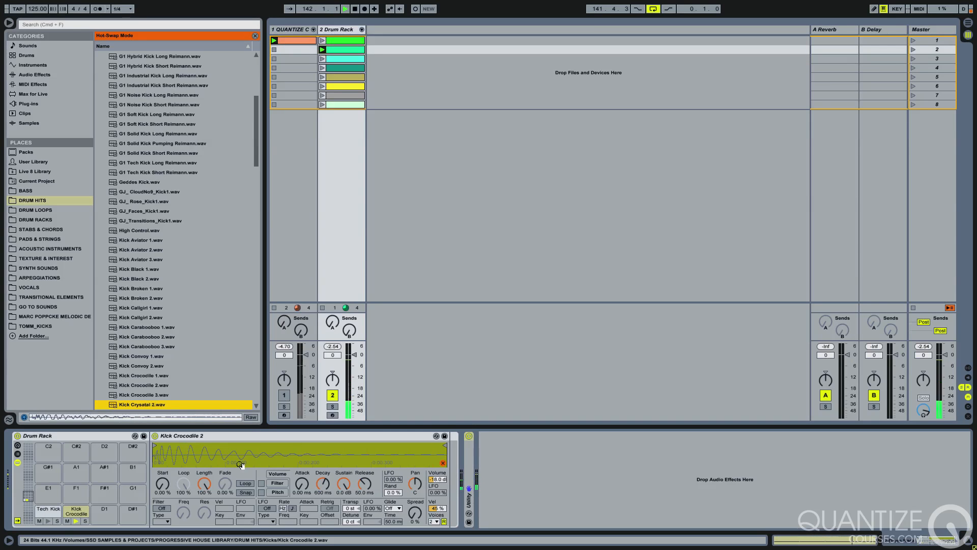
pyautogui.press('Down')
pyautogui.press('Down')
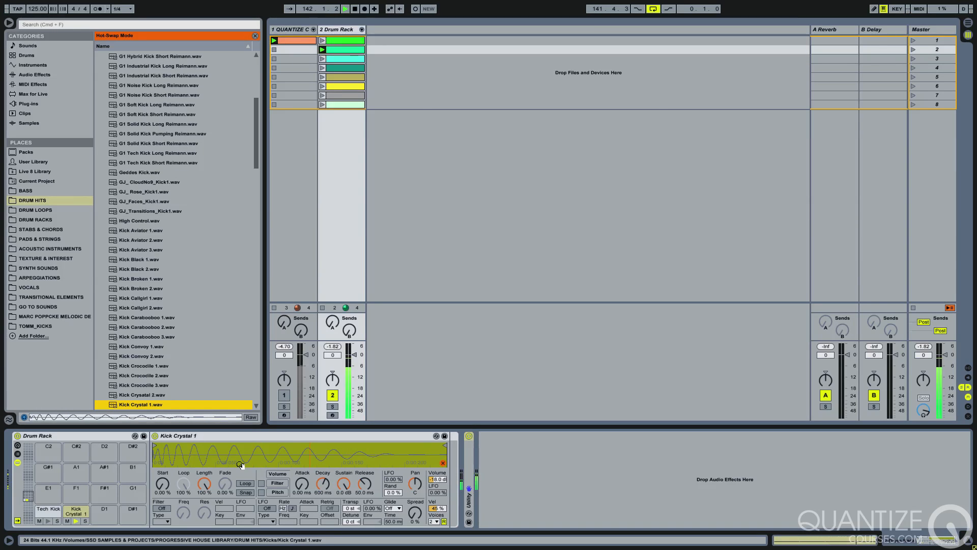
# Compare the Drum Rack track's first and second clips by ear, stop playback and return to the QUANTIZE COURSES KICKS track.
pyautogui.press('1')
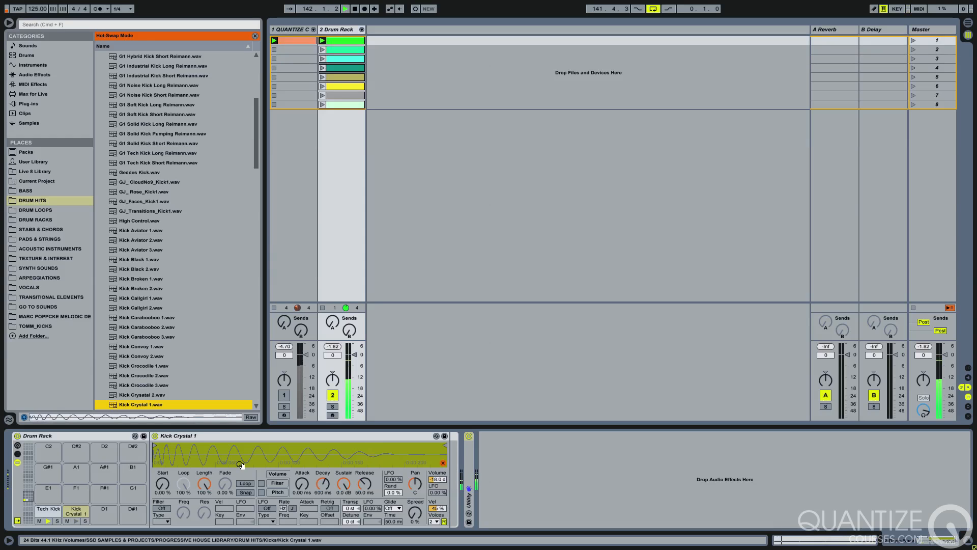
pyautogui.press('2')
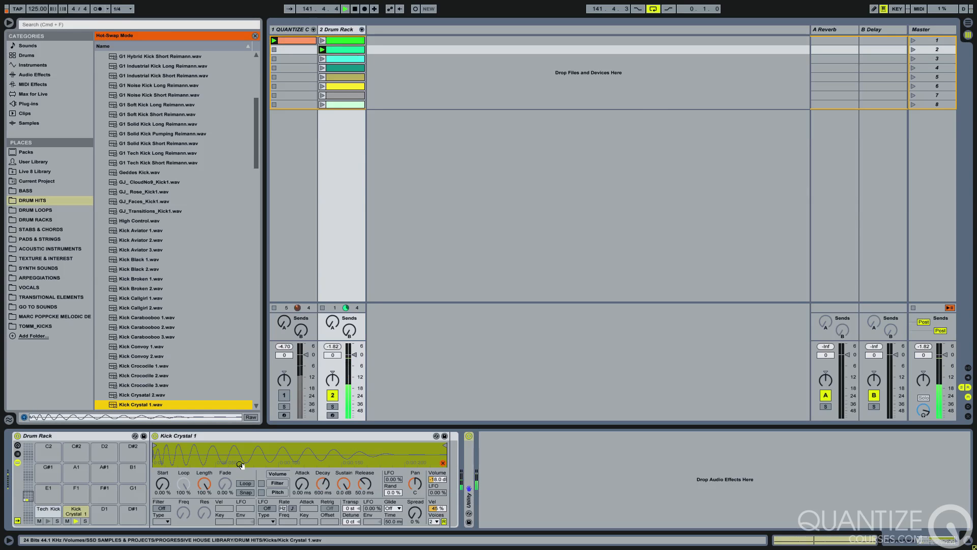
pyautogui.press('space')
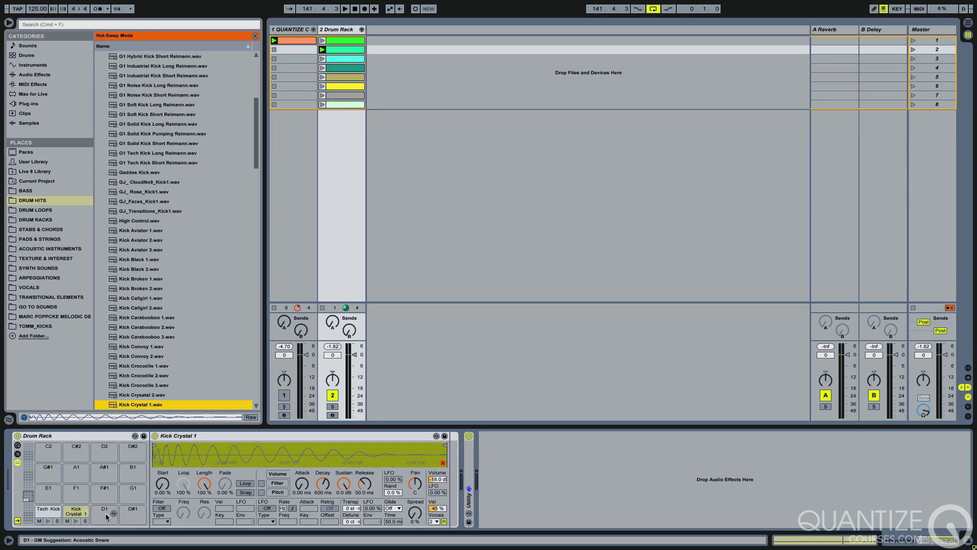
pyautogui.click(291, 32)
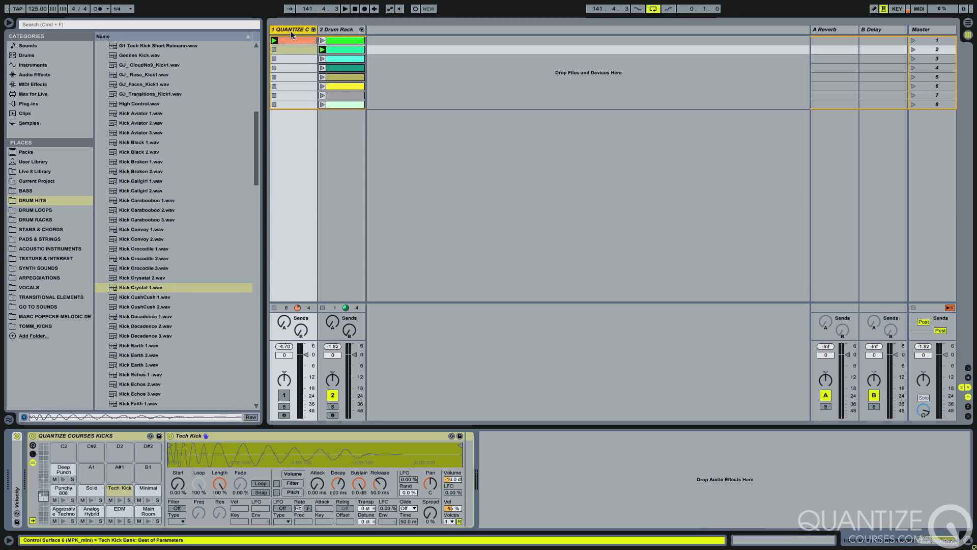